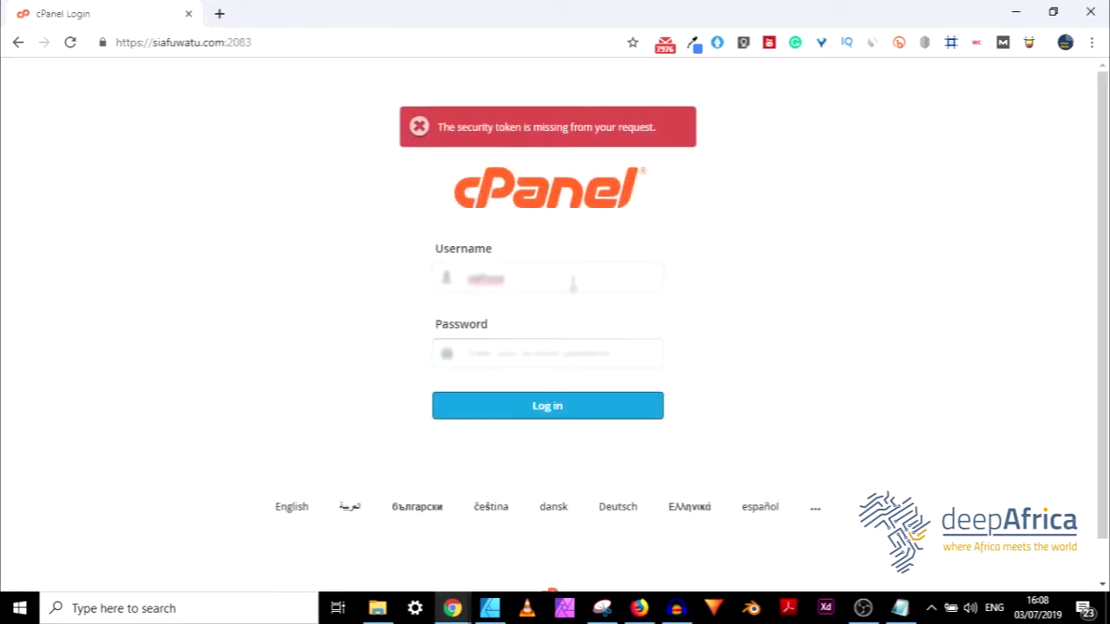
Select the Password field on the cPanel login form holding the saved credentials.
{"action": "left_click", "coordinate": [552, 356]}
Sign in, then filter the dashboard's functions by typing 'ema' in the search box.
{"action": "left_click", "coordinate": [559, 406]}
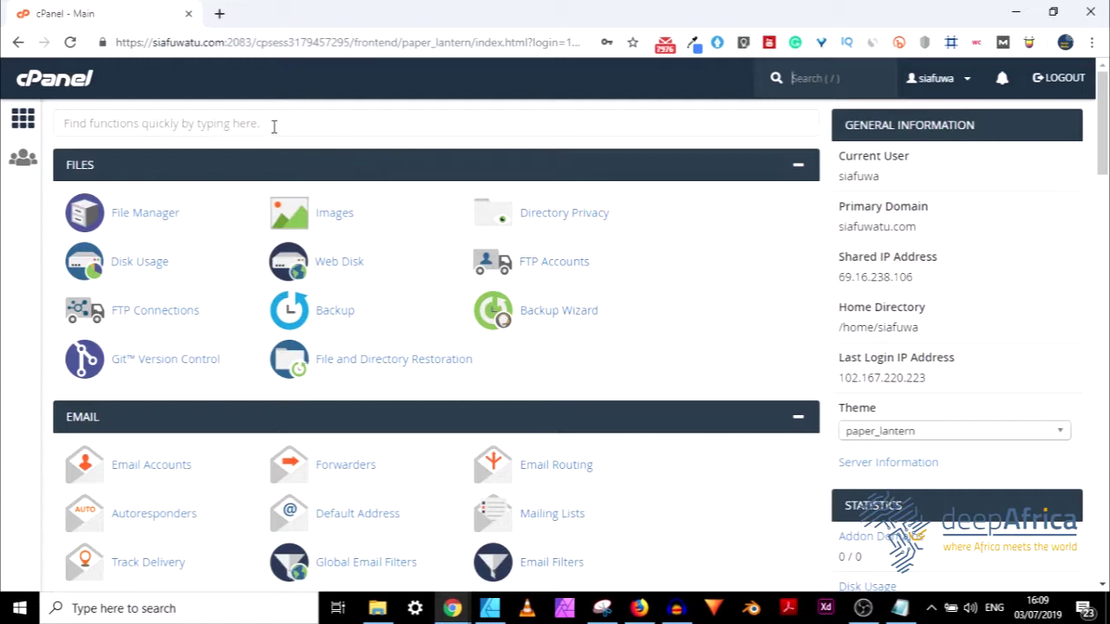
{"action": "left_click", "coordinate": [233, 123]}
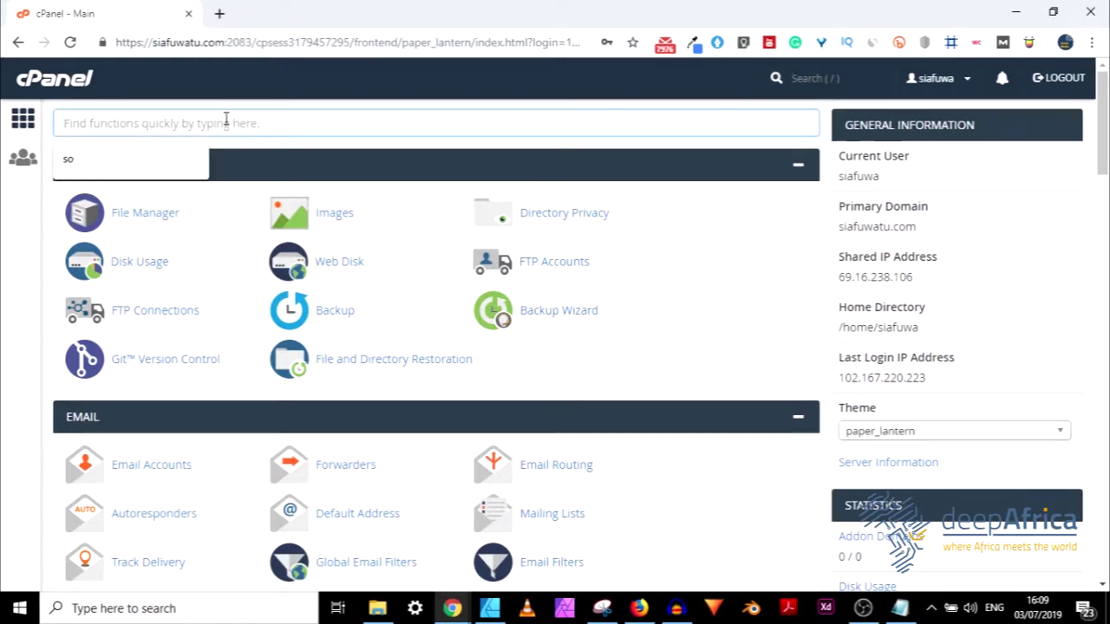
{"action": "type", "text": "emau"}
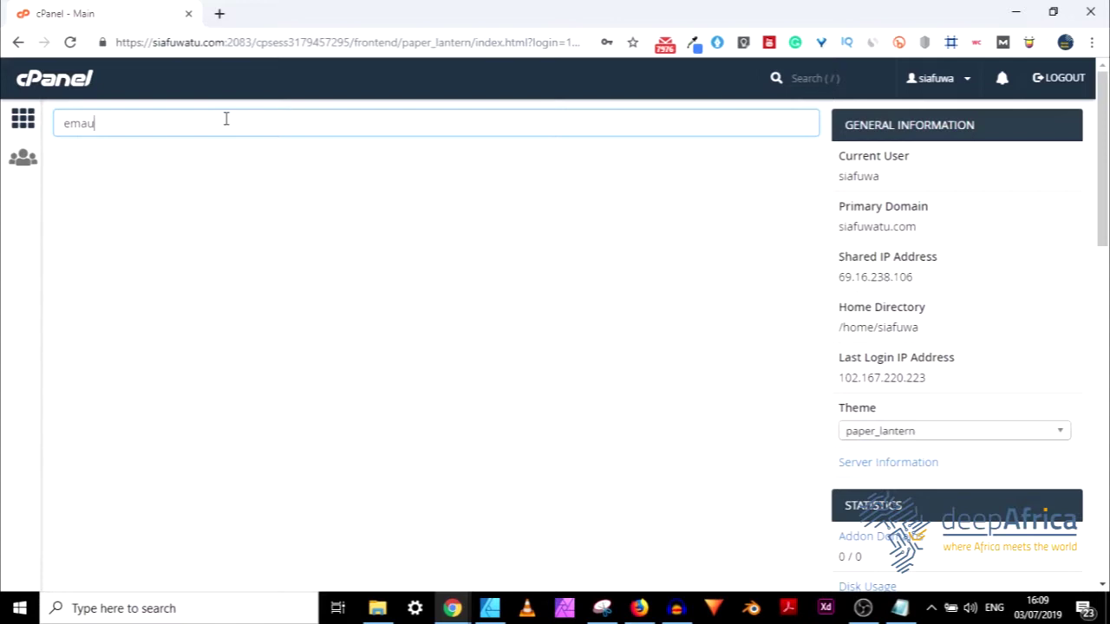
{"action": "key", "text": "BackSpace"}
{"action": "type", "text": "il"}
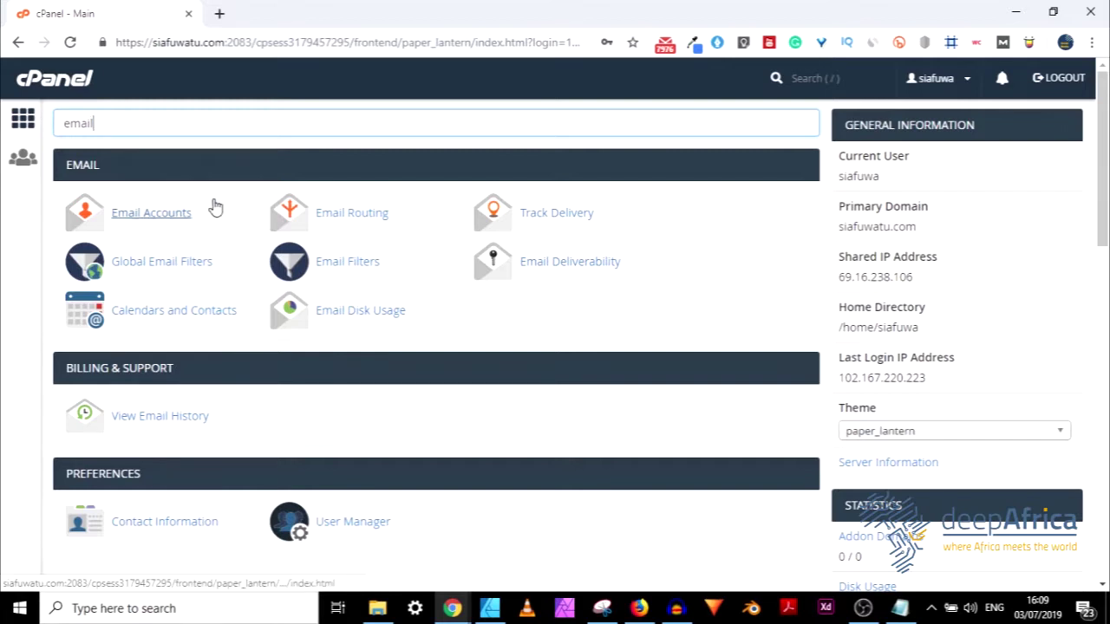
Open Email Accounts and scroll through the 15 existing mailboxes.
{"action": "left_click", "coordinate": [151, 214]}
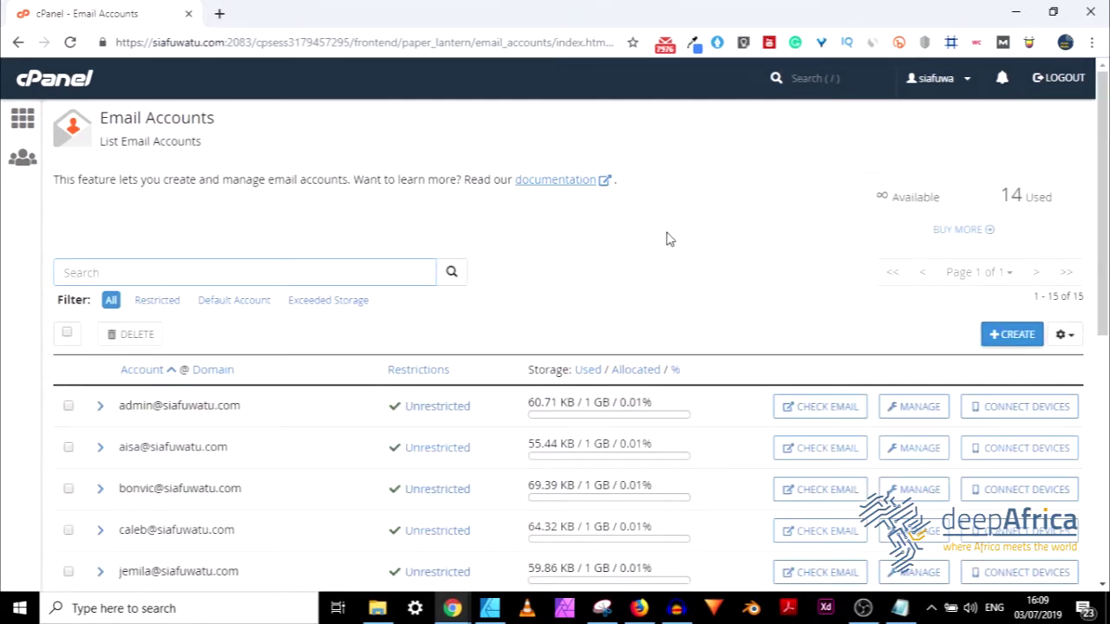
{"action": "scroll", "coordinate": [667, 239], "scroll_direction": "down", "scroll_amount": 4}
{"action": "scroll", "coordinate": [561, 216], "scroll_direction": "down", "scroll_amount": 2}
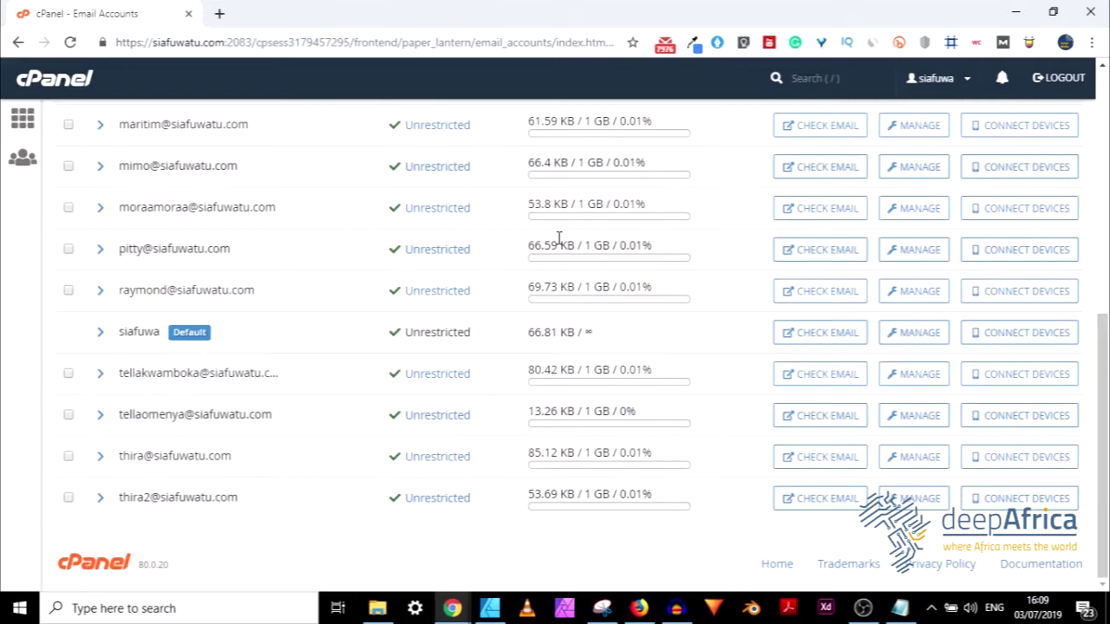
{"action": "scroll", "coordinate": [587, 372], "scroll_direction": "up", "scroll_amount": 6}
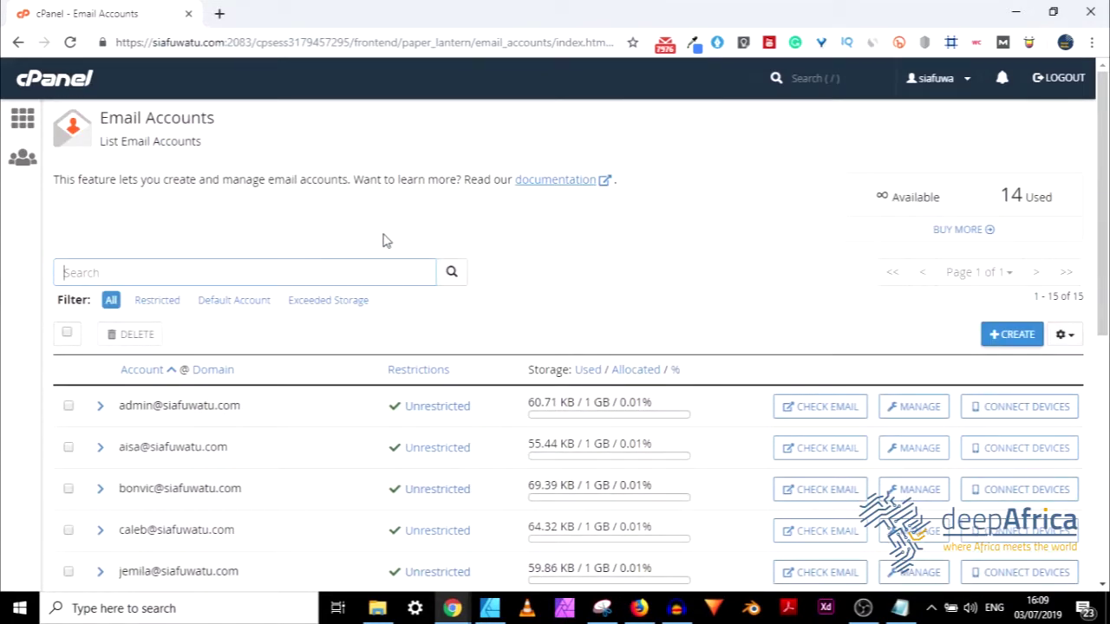
Start a new email account on siafuwatu.com with username giga.
{"action": "left_click", "coordinate": [1006, 338]}
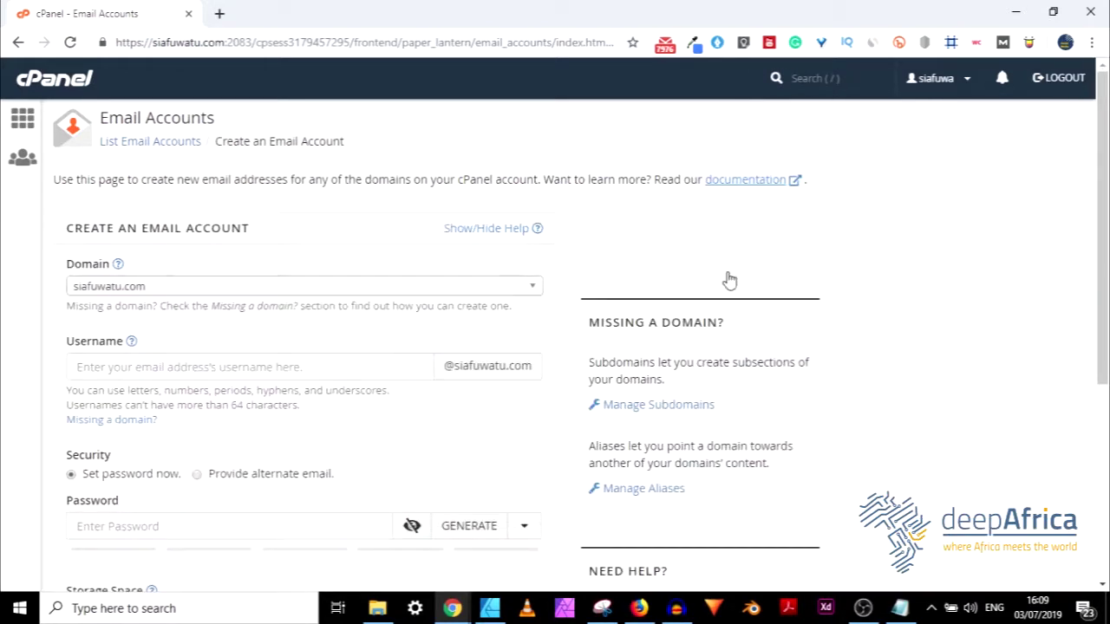
{"action": "left_click", "coordinate": [534, 292]}
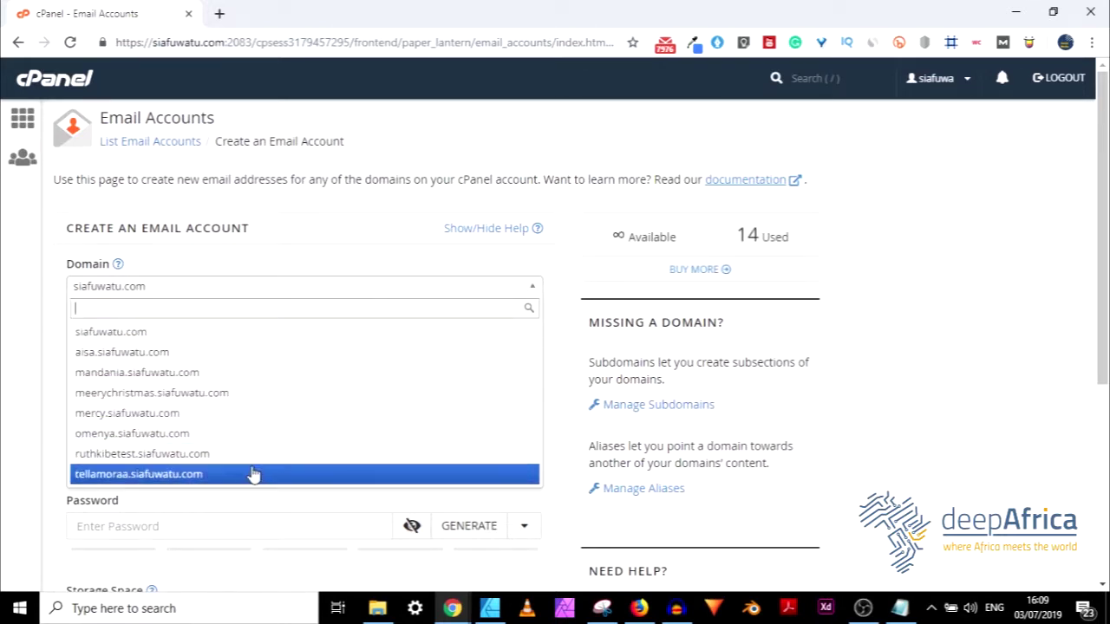
{"action": "left_click", "coordinate": [212, 334]}
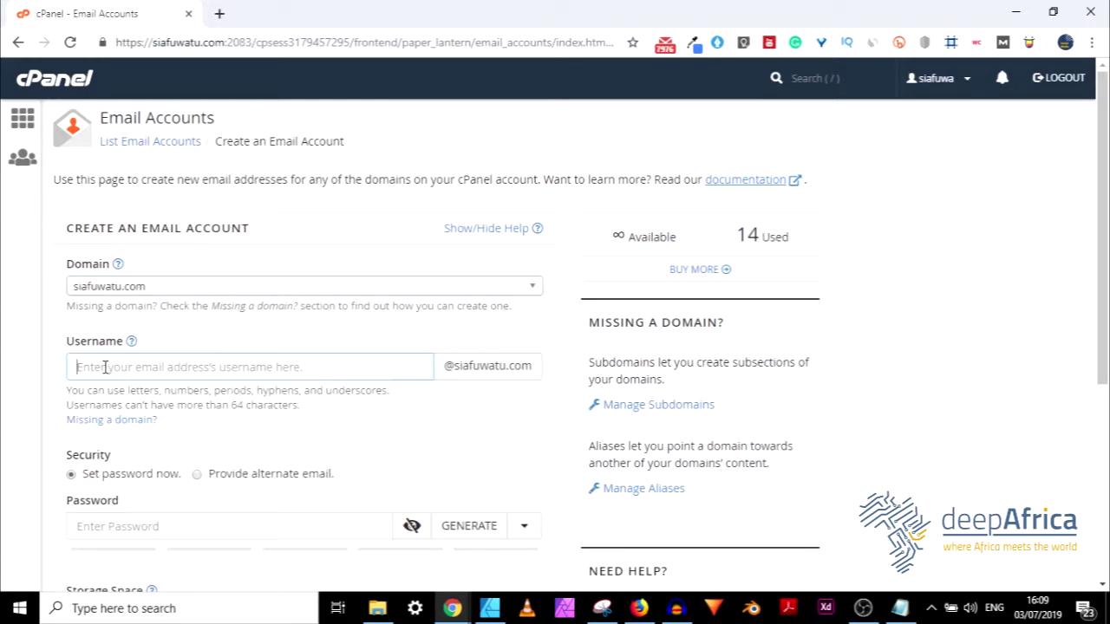
{"action": "type", "text": "giga"}
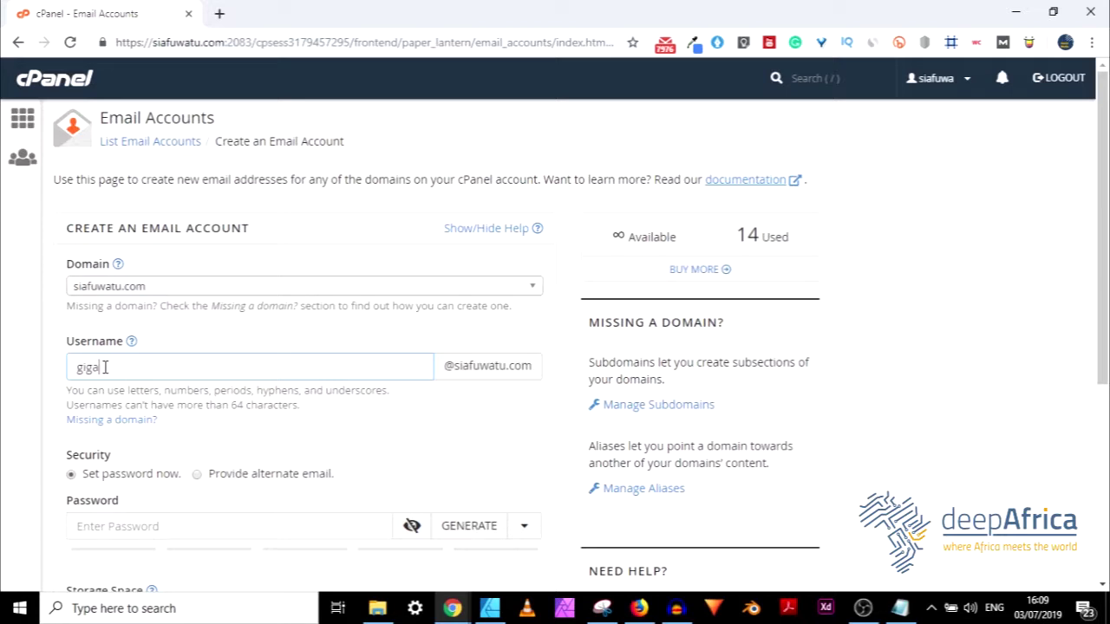
Generate a strength-100 password and select it for copying.
{"action": "scroll", "coordinate": [208, 384], "scroll_direction": "down", "scroll_amount": 2}
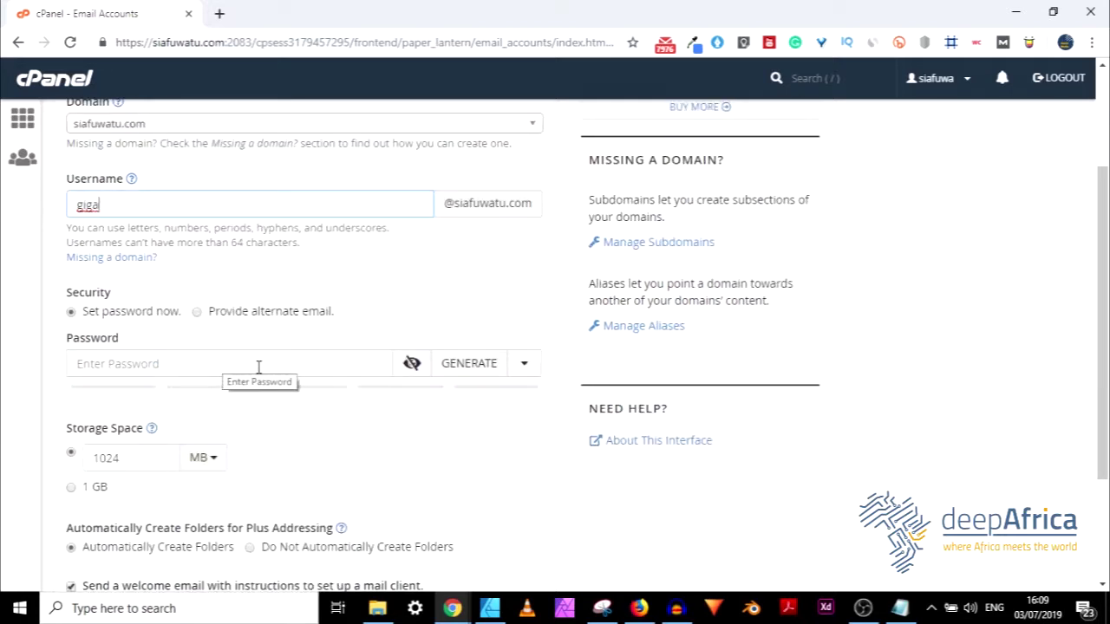
{"action": "left_click", "coordinate": [466, 367]}
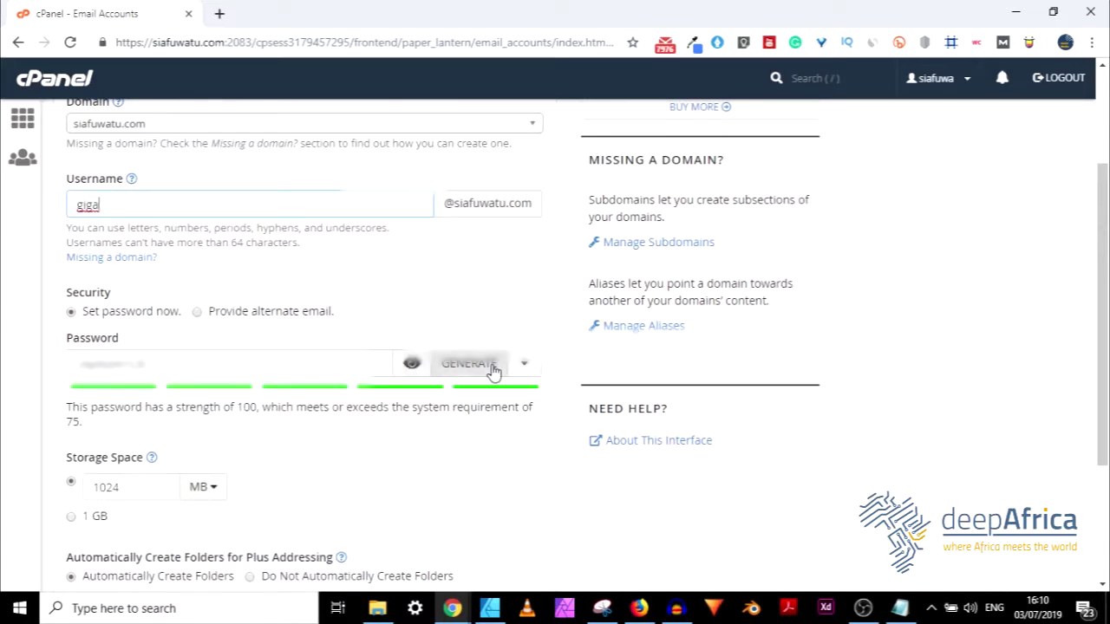
{"action": "left_click", "coordinate": [442, 371]}
{"action": "left_click_drag", "start_coordinate": [151, 364], "coordinate": [53, 371]}
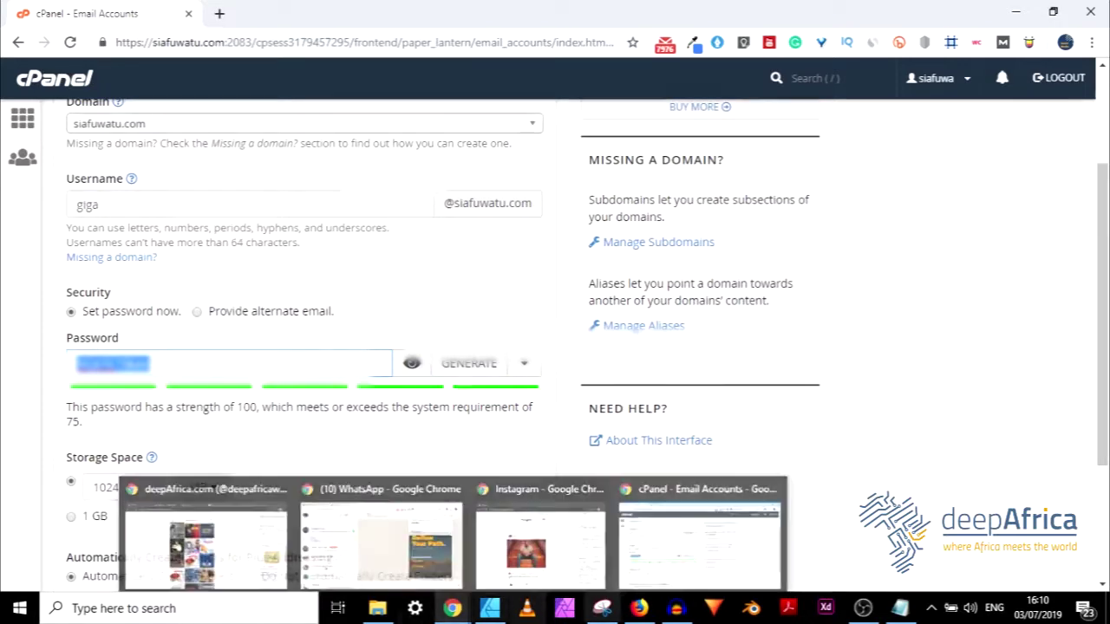
Paste the generated password into a new Notepad note, then minimize Notepad.
{"action": "left_click", "coordinate": [901, 609]}
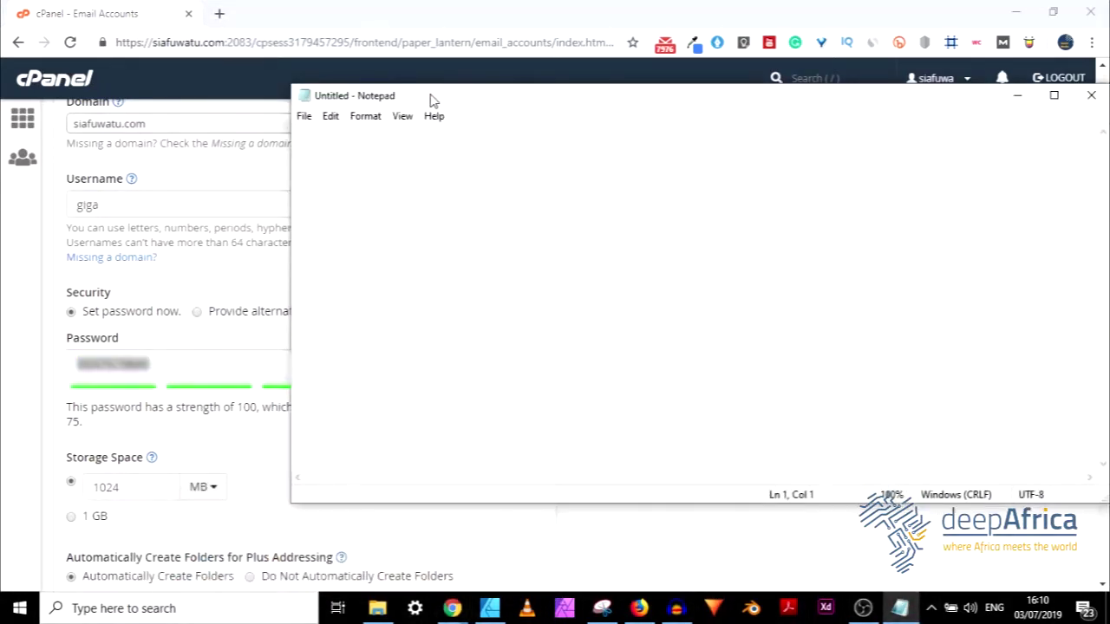
{"action": "key", "text": "ctrl+v"}
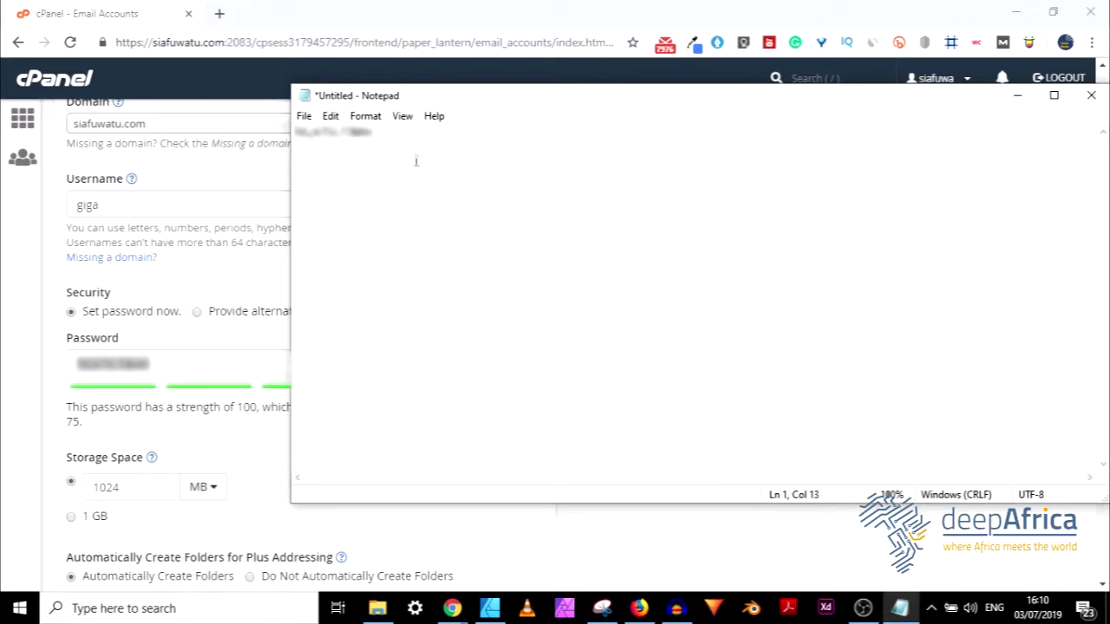
{"action": "left_click", "coordinate": [1017, 95]}
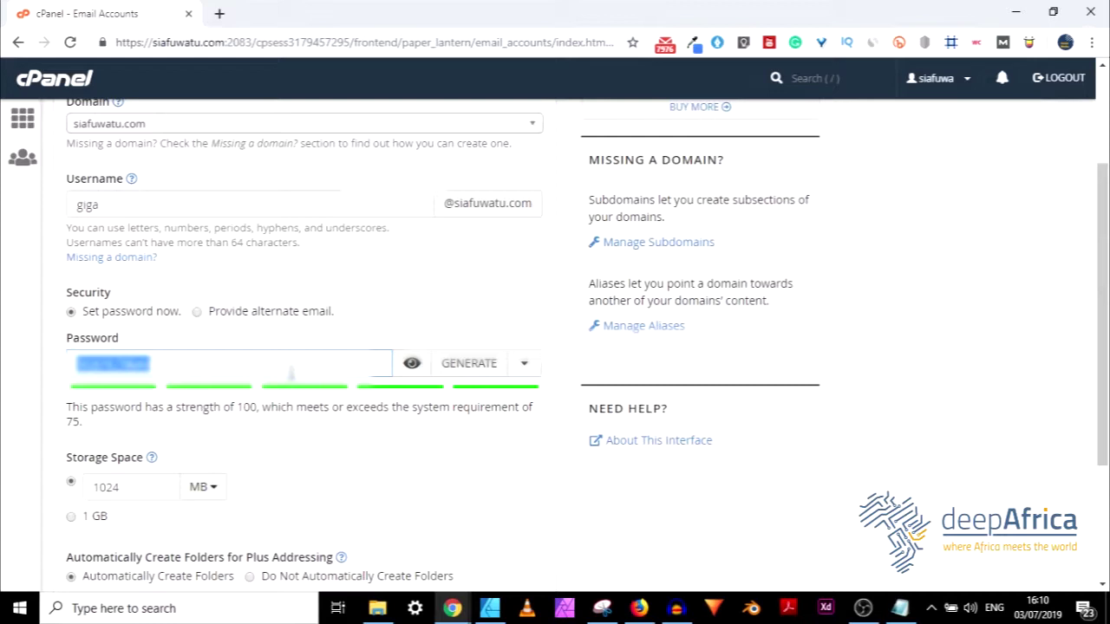
{"action": "scroll", "coordinate": [309, 328], "scroll_direction": "down", "scroll_amount": 3}
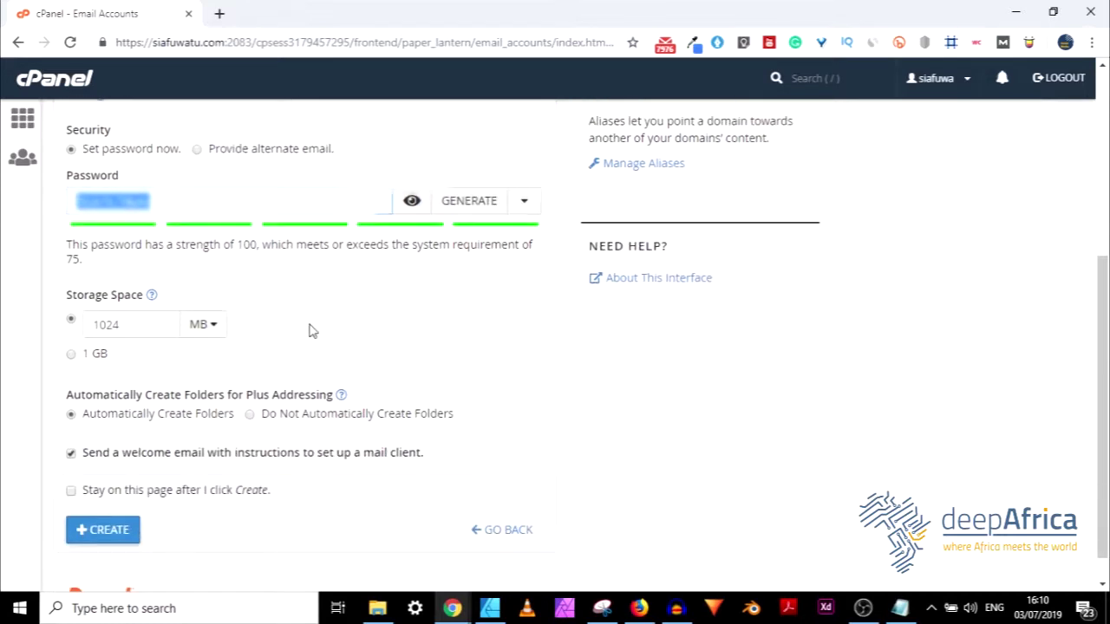
{"action": "left_click", "coordinate": [111, 531]}
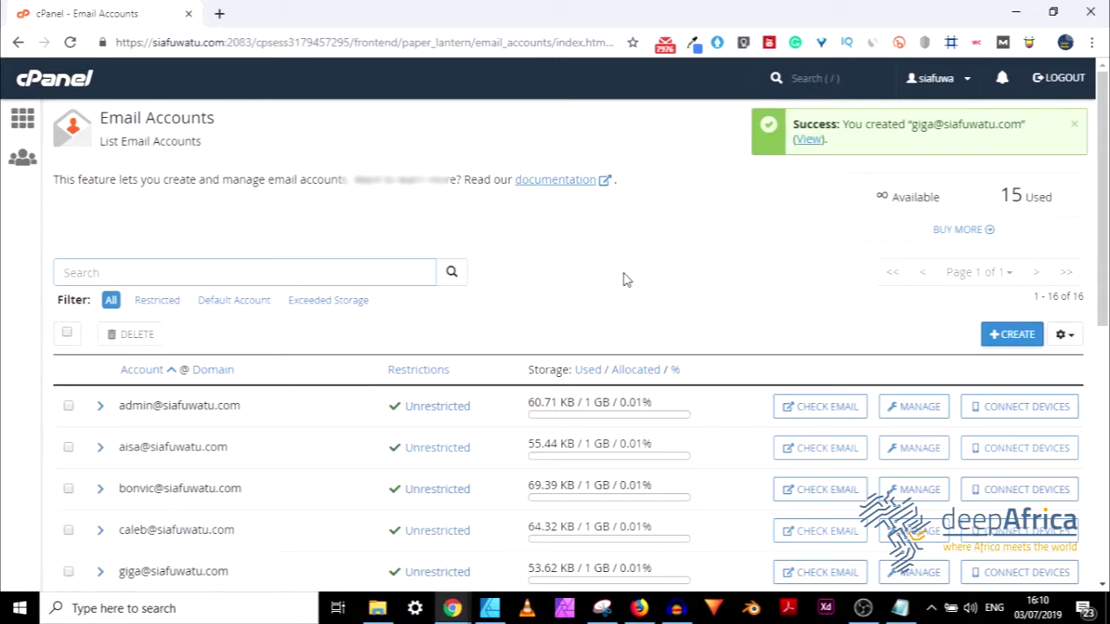
{"action": "scroll", "coordinate": [611, 277], "scroll_direction": "down", "scroll_amount": 6}
{"action": "scroll", "coordinate": [454, 339], "scroll_direction": "up", "scroll_amount": 2}
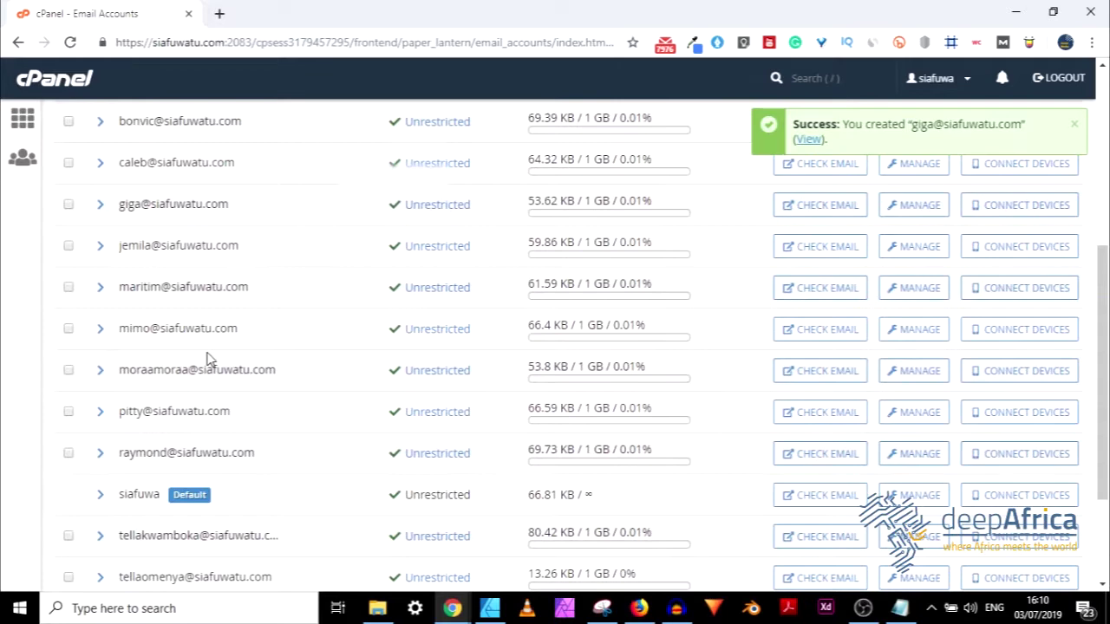
{"action": "scroll", "coordinate": [146, 291], "scroll_direction": "up", "scroll_amount": 2}
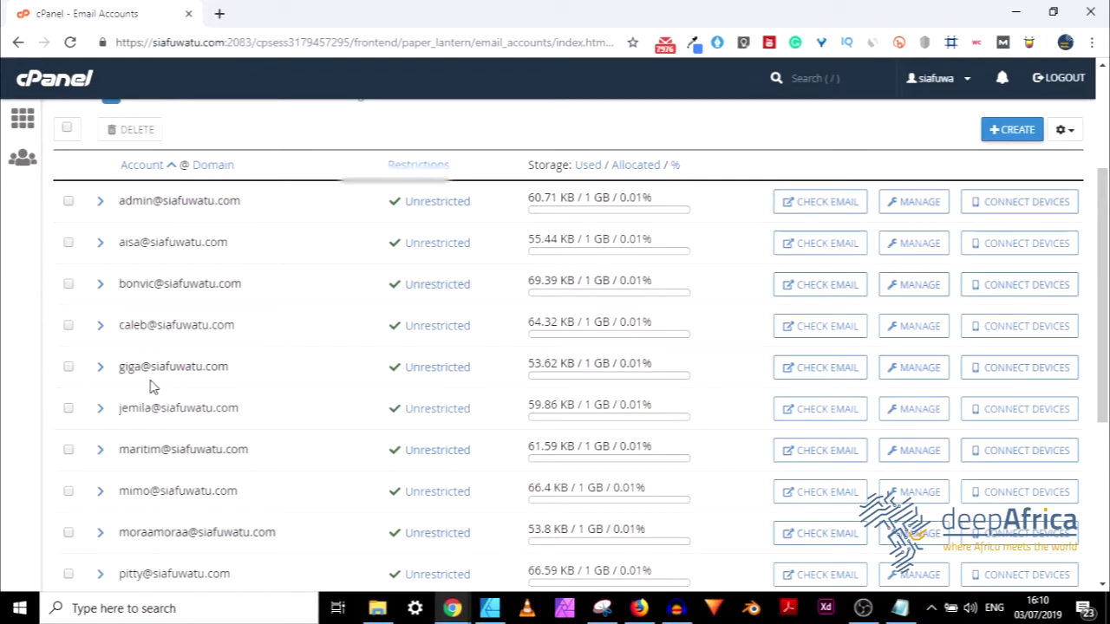
{"action": "mouse_move", "coordinate": [118, 369]}
{"action": "left_mouse_down"}
{"action": "mouse_move", "coordinate": [1014, 366]}
{"action": "mouse_move", "coordinate": [336, 347]}
{"action": "left_mouse_up"}
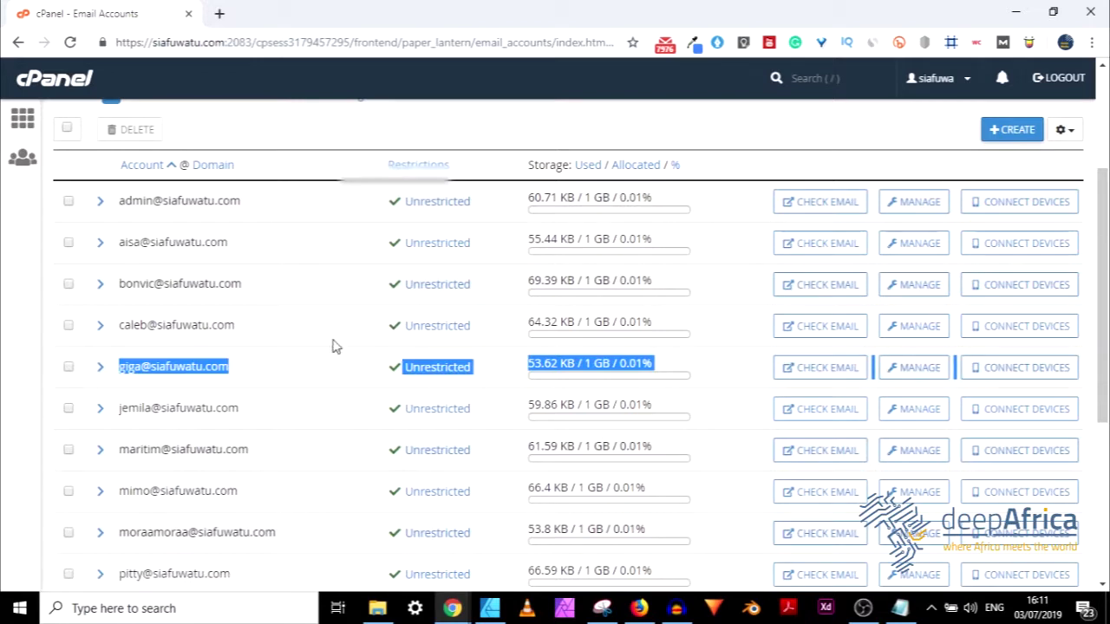
{"action": "left_click", "coordinate": [368, 141]}
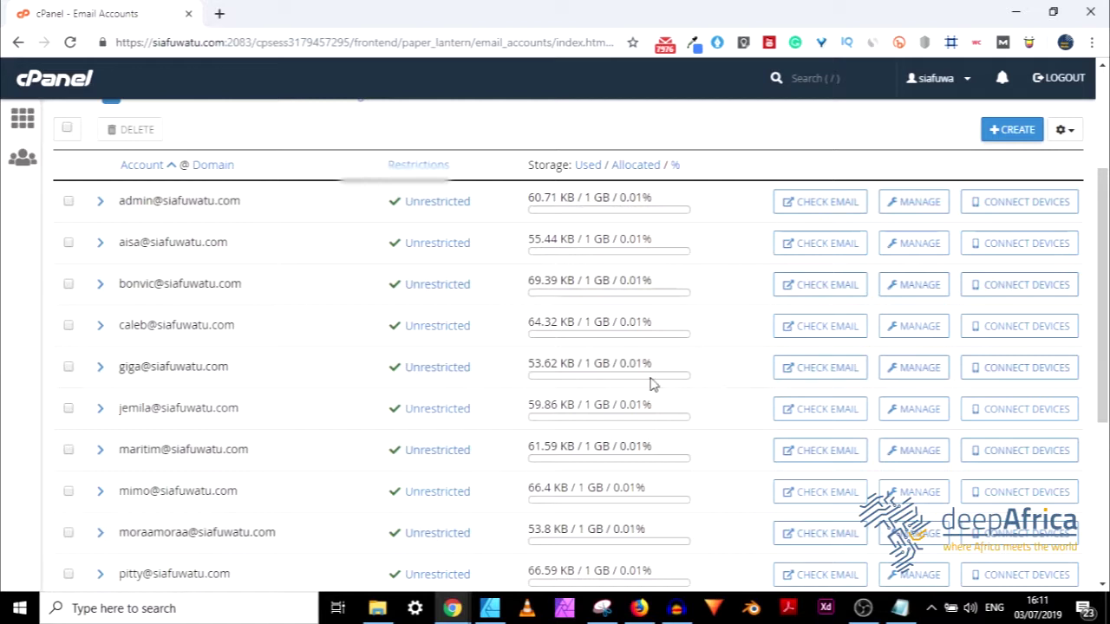
View giga's Roundcube inbox with its configuration email, then return to the cPanel tab.
{"action": "left_click", "coordinate": [808, 375]}
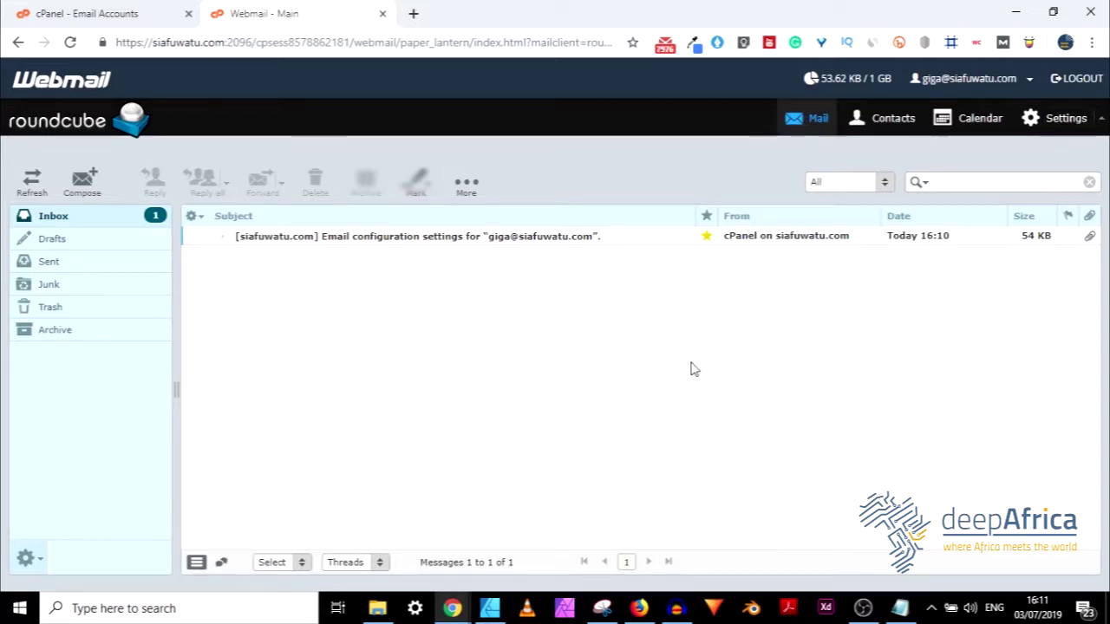
{"action": "left_click", "coordinate": [139, 21]}
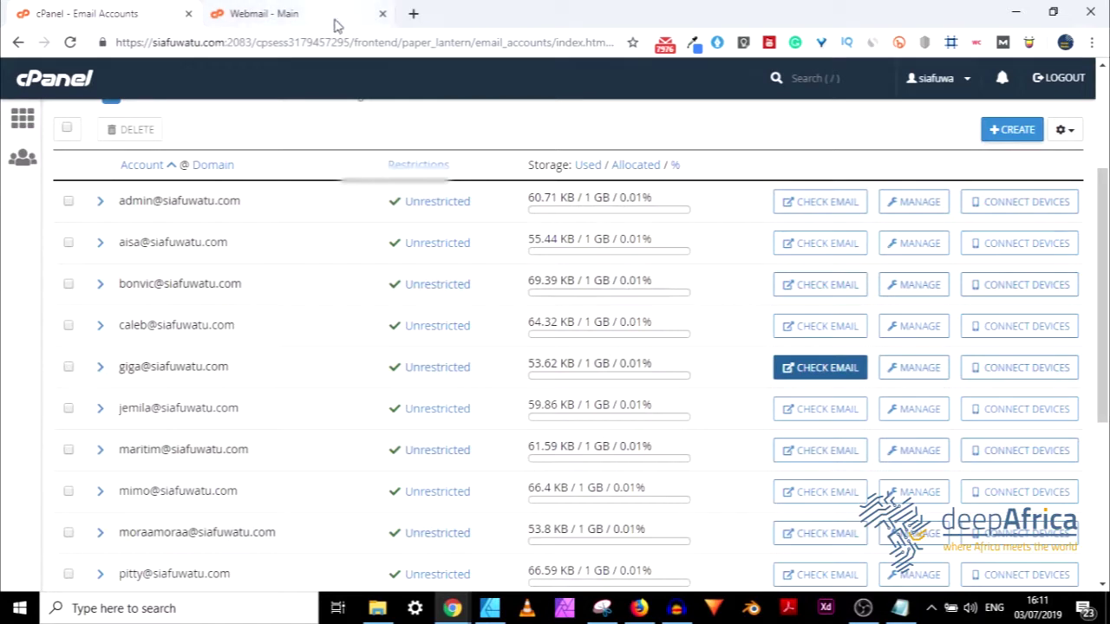
Close the webmail tab and enter siafuwatu.com/webmail in a new tab.
{"action": "left_click", "coordinate": [384, 15]}
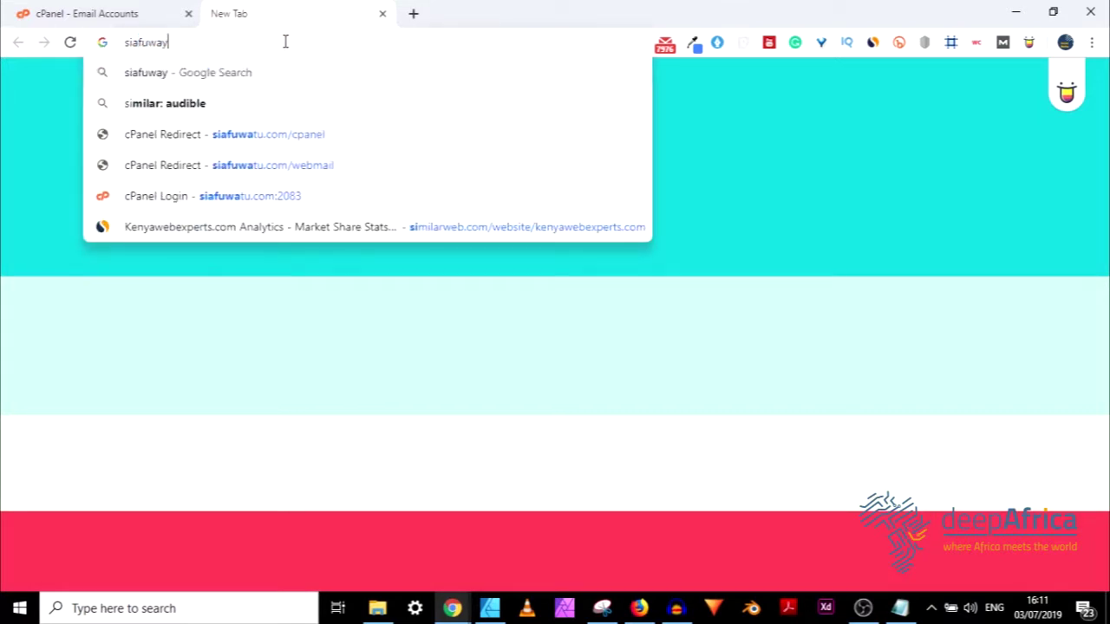
{"action": "key", "text": "BackSpace"}
{"action": "type", "text": "tu."}
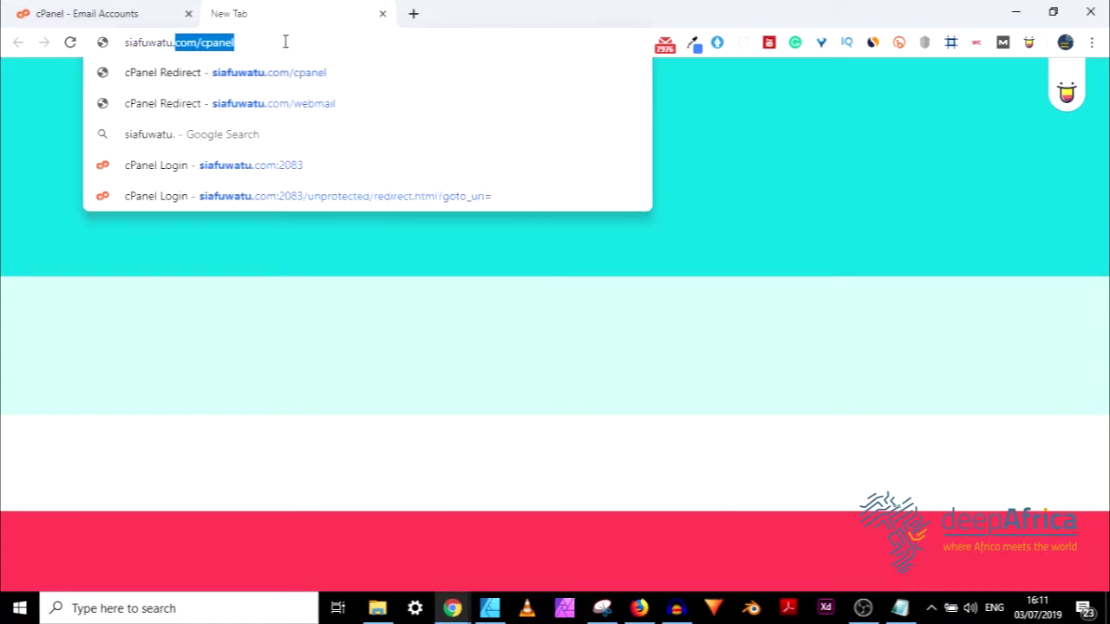
{"action": "key", "text": "BackSpace"}
{"action": "type", "text": "co"}
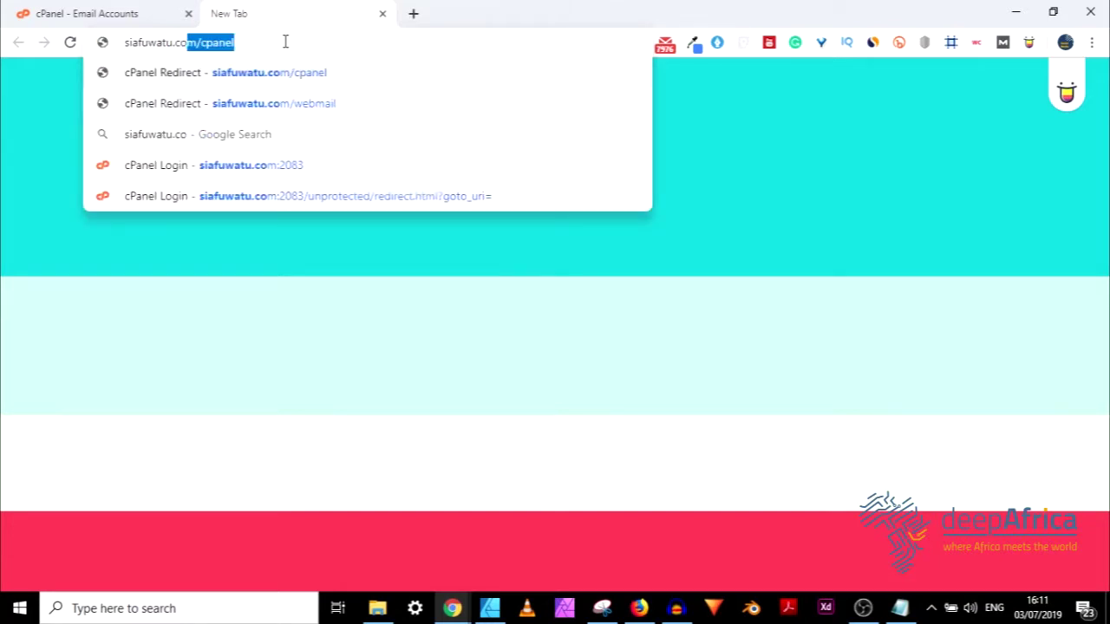
{"action": "type", "text": "m/"}
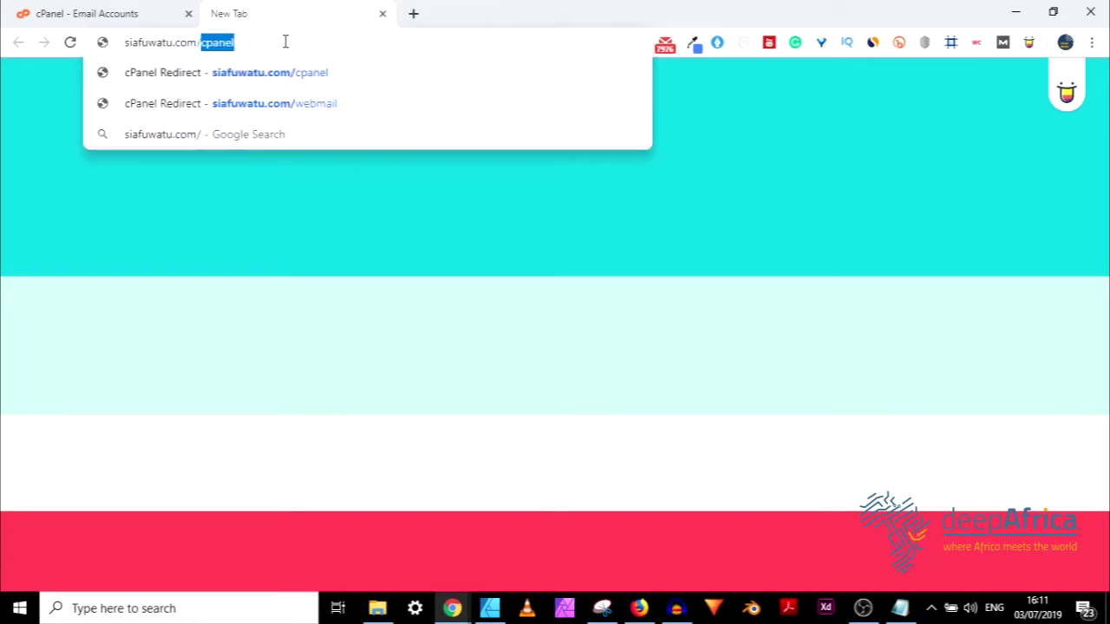
{"action": "type", "text": "webmai"}
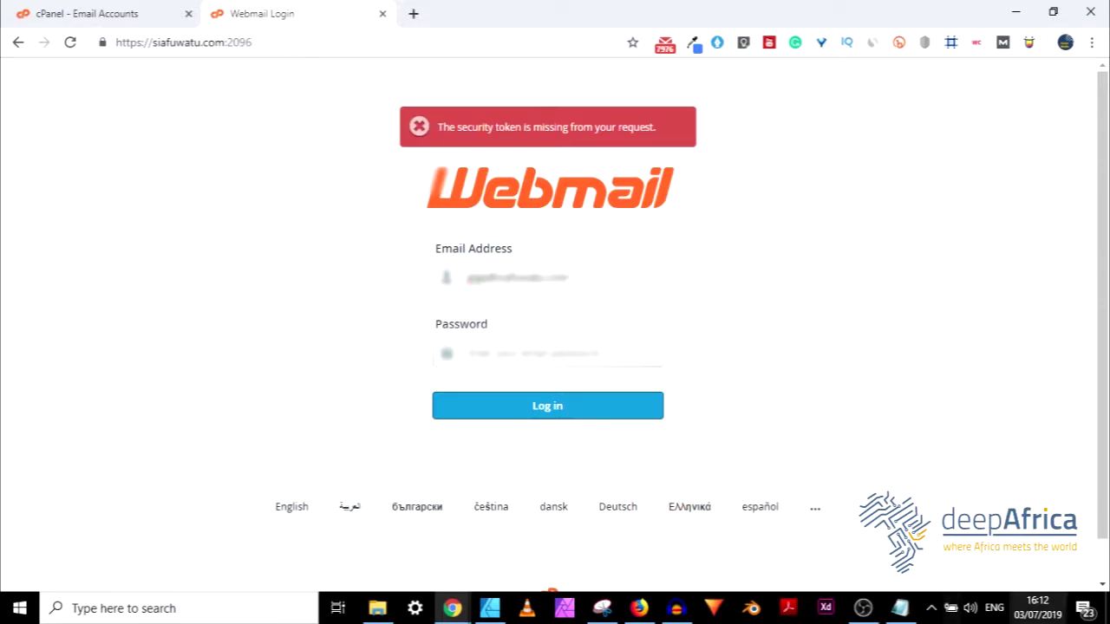
Copy the saved password from Notepad and log in to giga's webmail with it.
{"action": "left_click", "coordinate": [902, 609]}
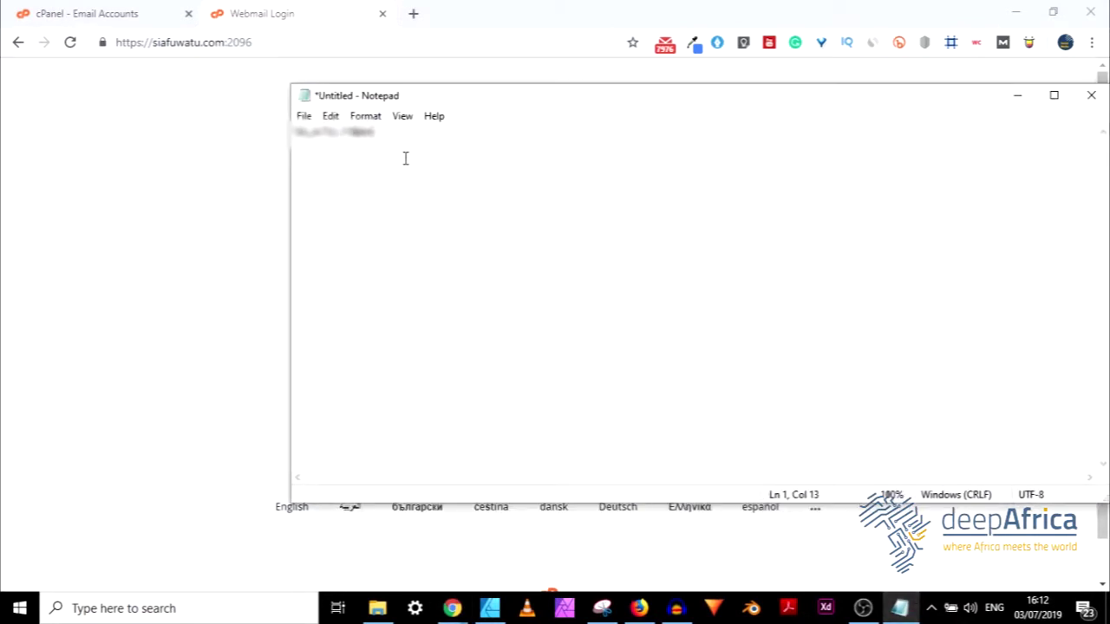
{"action": "key", "text": "shift+Left"}
{"action": "key", "text": "shift+Left"}
{"action": "key", "text": "shift+Left"}
{"action": "key", "text": "shift+Left"}
{"action": "key", "text": "shift+Left"}
{"action": "key", "text": "shift+Left"}
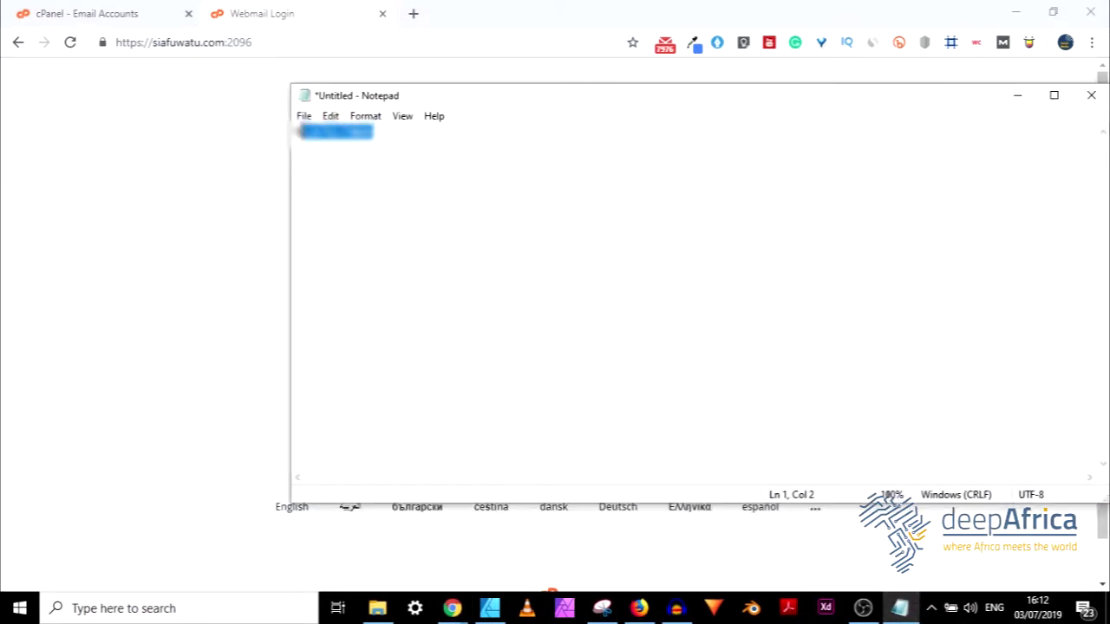
{"action": "key", "text": "shift+Left"}
{"action": "left_click", "coordinate": [1020, 98]}
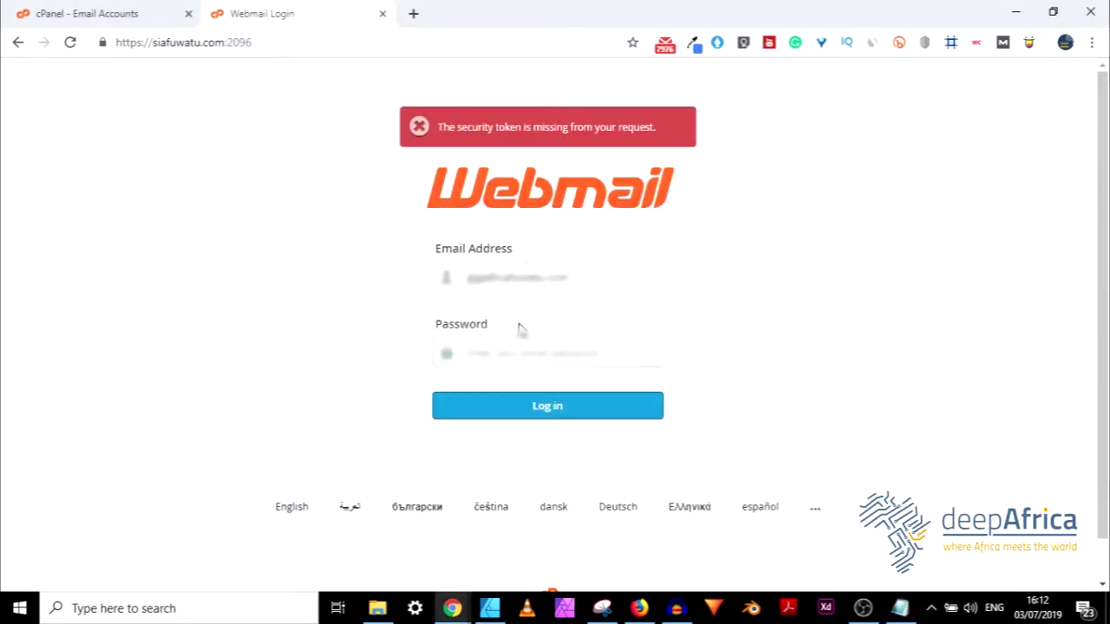
{"action": "left_click", "coordinate": [513, 354]}
{"action": "key", "text": "ctrl+v"}
{"action": "left_click", "coordinate": [556, 411]}
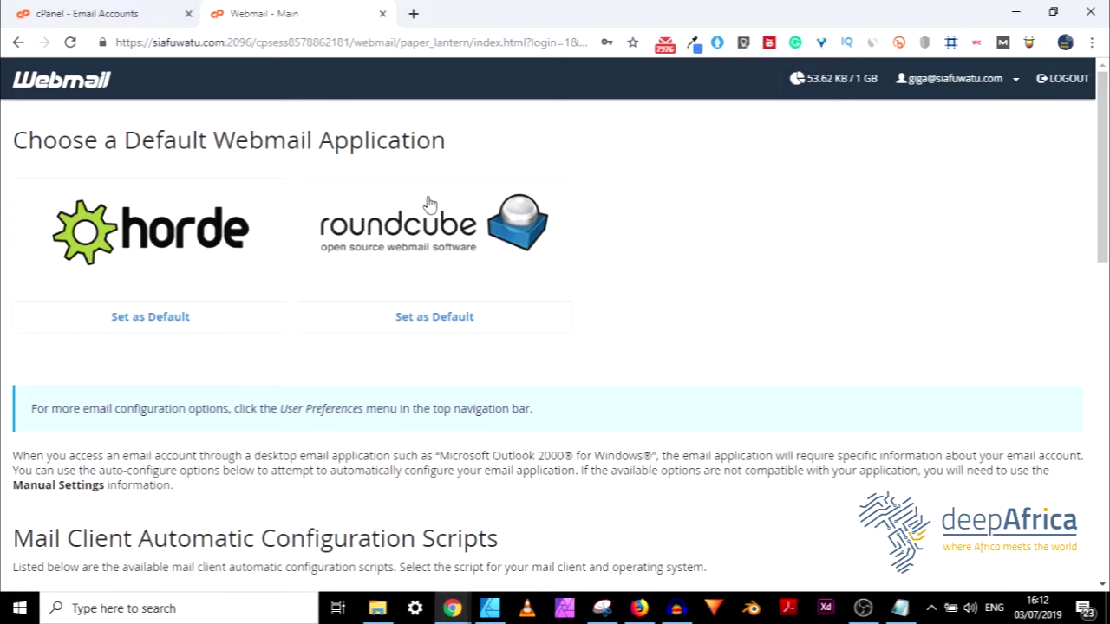
Open the new account's mailbox in Roundcube and check that its Drafts folder is empty.
{"action": "left_click", "coordinate": [377, 246]}
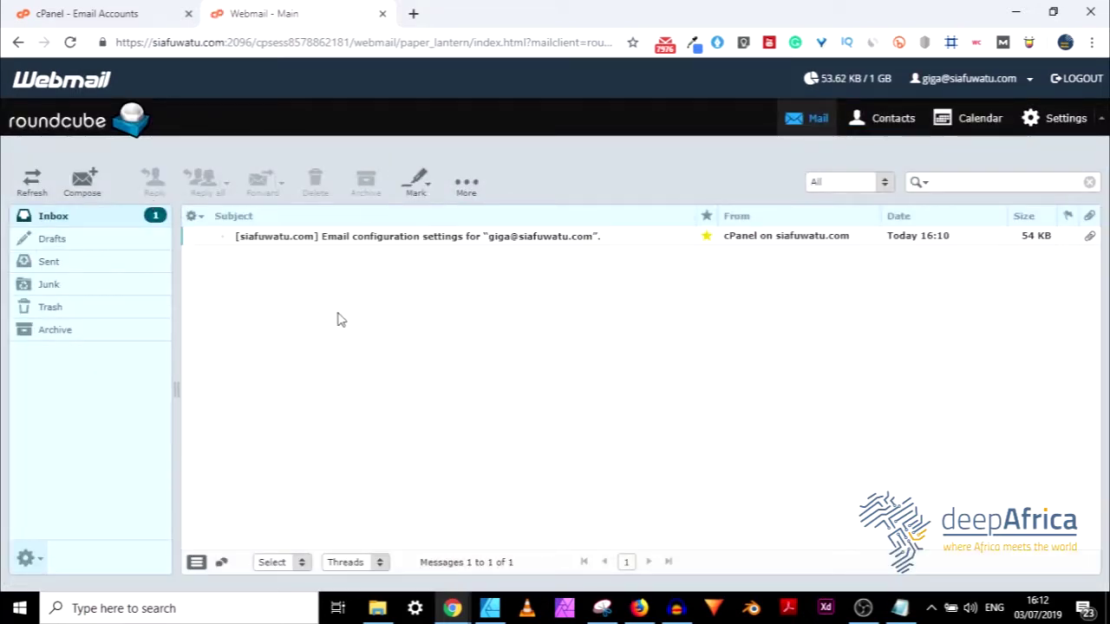
{"action": "left_click", "coordinate": [85, 238]}
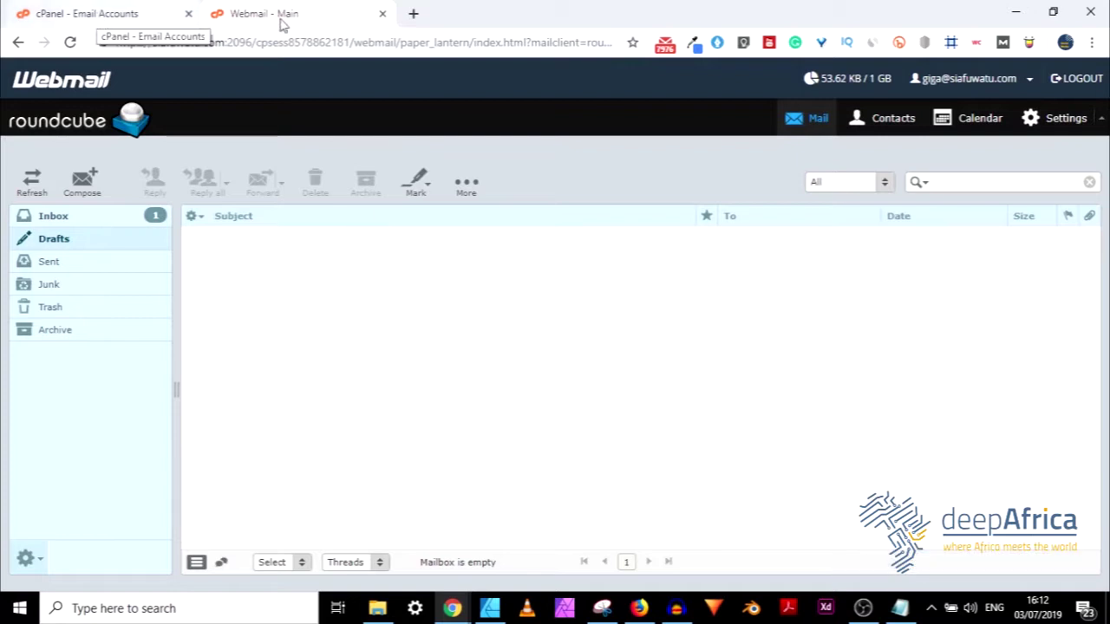
Back in cPanel Email Accounts, find the new account and open its Manage page.
{"action": "left_click", "coordinate": [382, 14]}
{"action": "scroll", "coordinate": [328, 282], "scroll_direction": "up", "scroll_amount": 3}
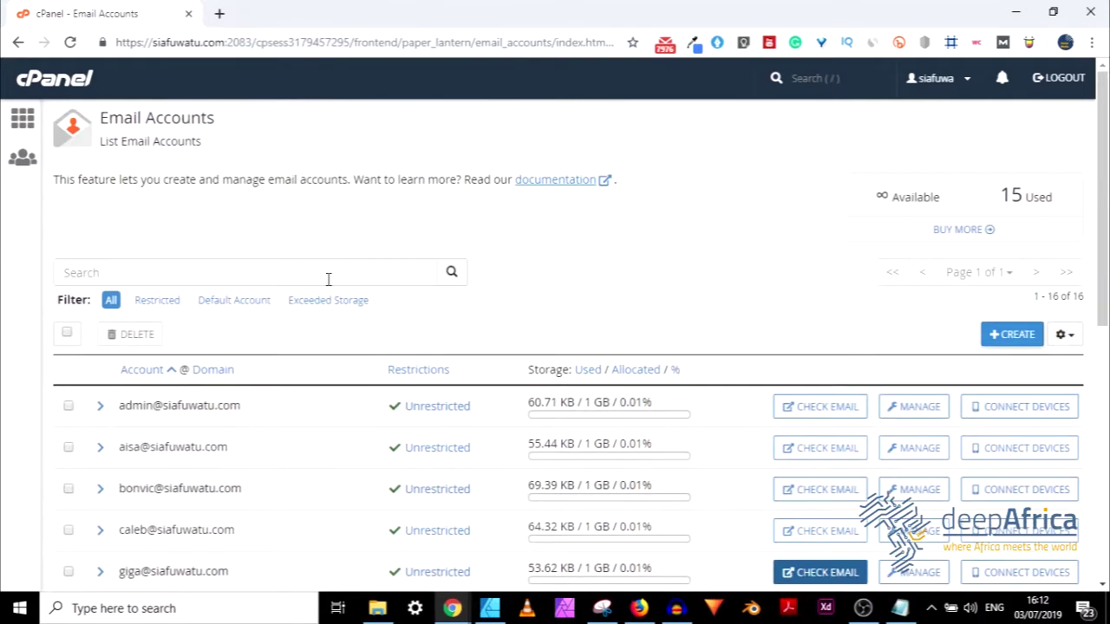
{"action": "scroll", "coordinate": [274, 338], "scroll_direction": "down", "scroll_amount": 2}
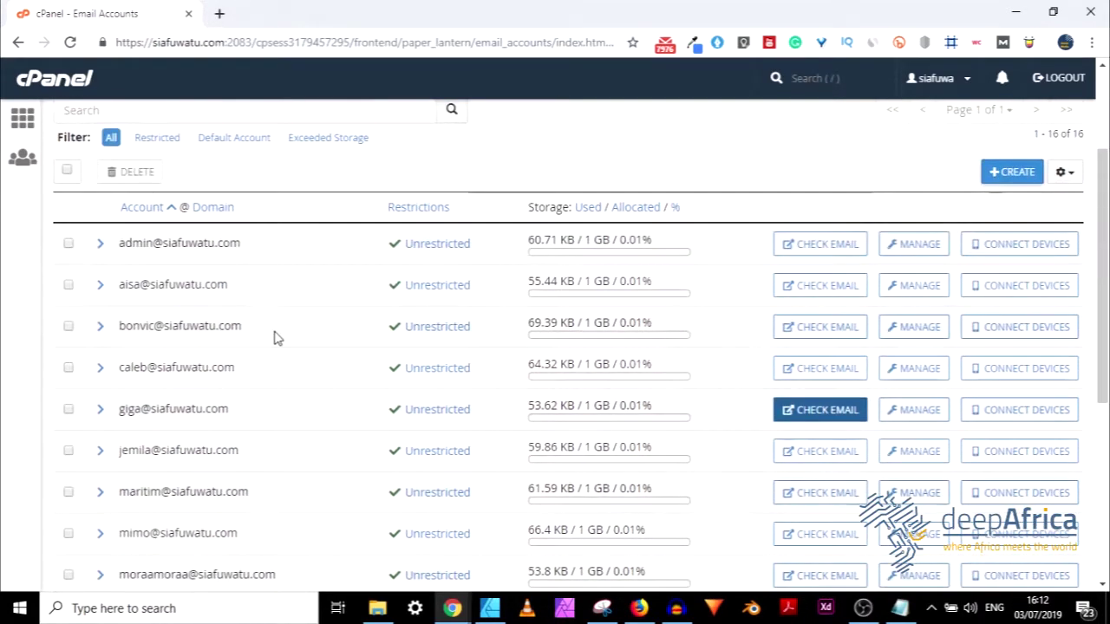
{"action": "left_click", "coordinate": [122, 409]}
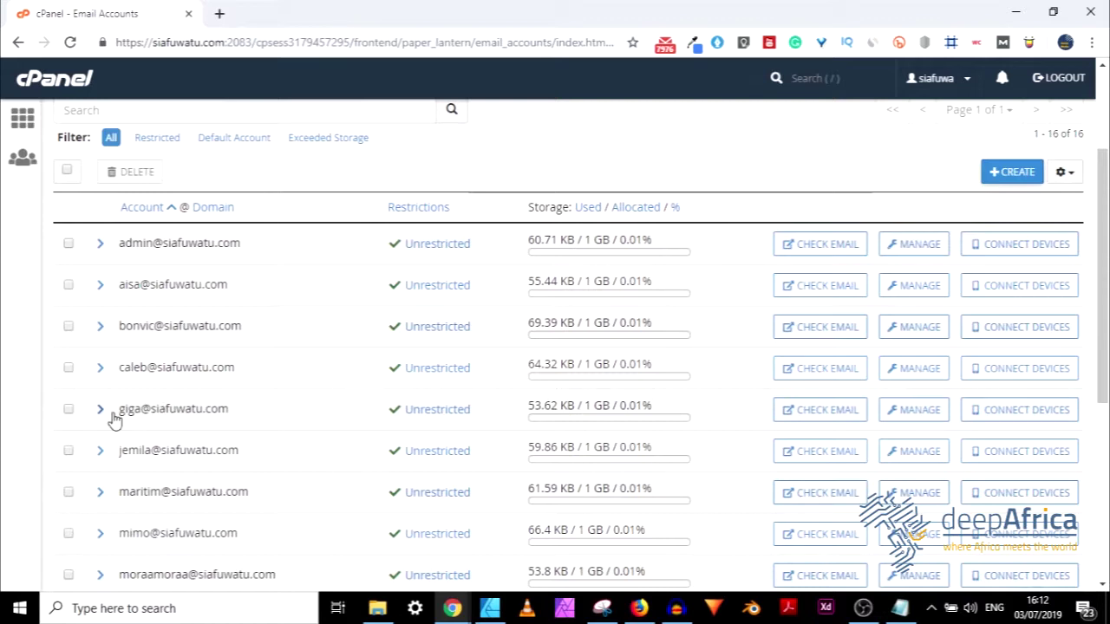
{"action": "left_click_drag", "start_coordinate": [119, 410], "coordinate": [252, 414]}
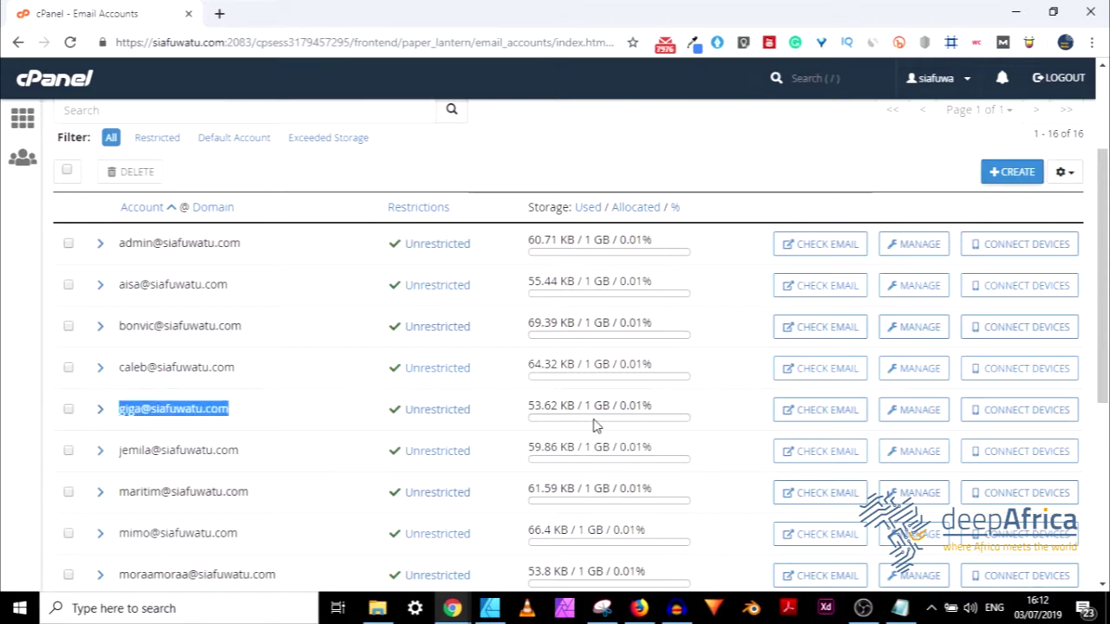
{"action": "left_click", "coordinate": [904, 419]}
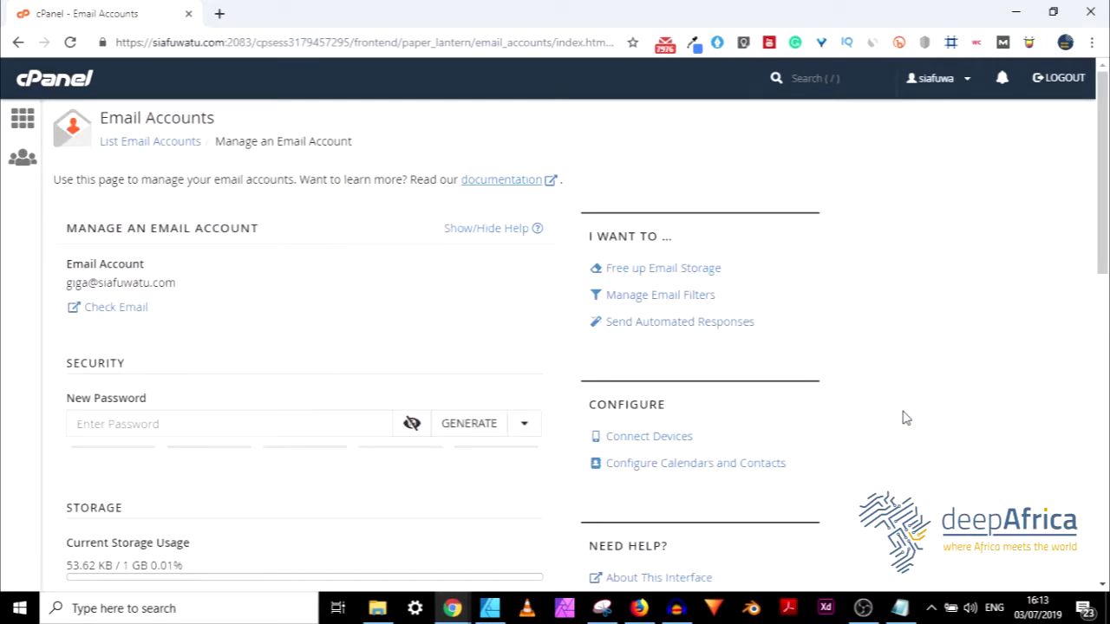
Delete the email account permanently and confirm the deletion.
{"action": "scroll", "coordinate": [322, 351], "scroll_direction": "down", "scroll_amount": 2}
{"action": "scroll", "coordinate": [323, 351], "scroll_direction": "down", "scroll_amount": 10}
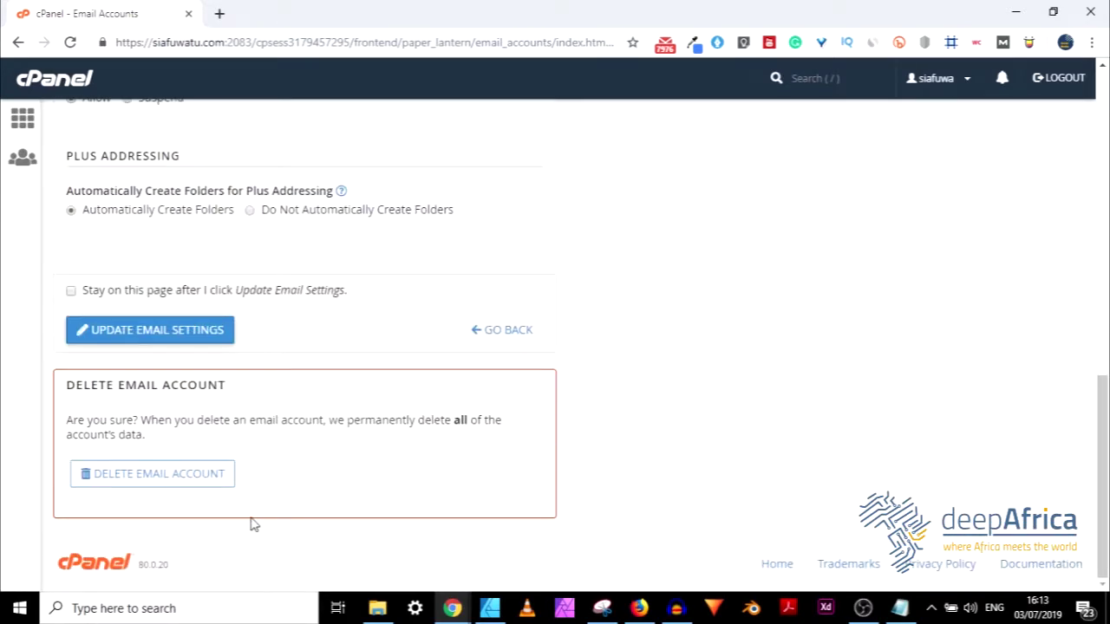
{"action": "left_click", "coordinate": [196, 482]}
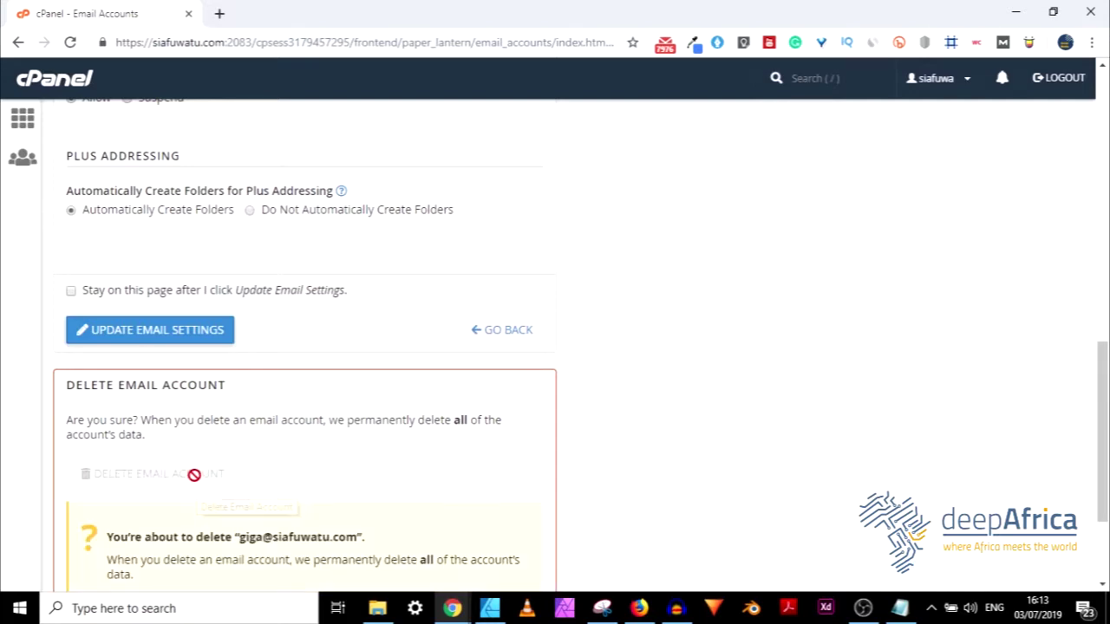
{"action": "scroll", "coordinate": [416, 520], "scroll_direction": "down", "scroll_amount": 3}
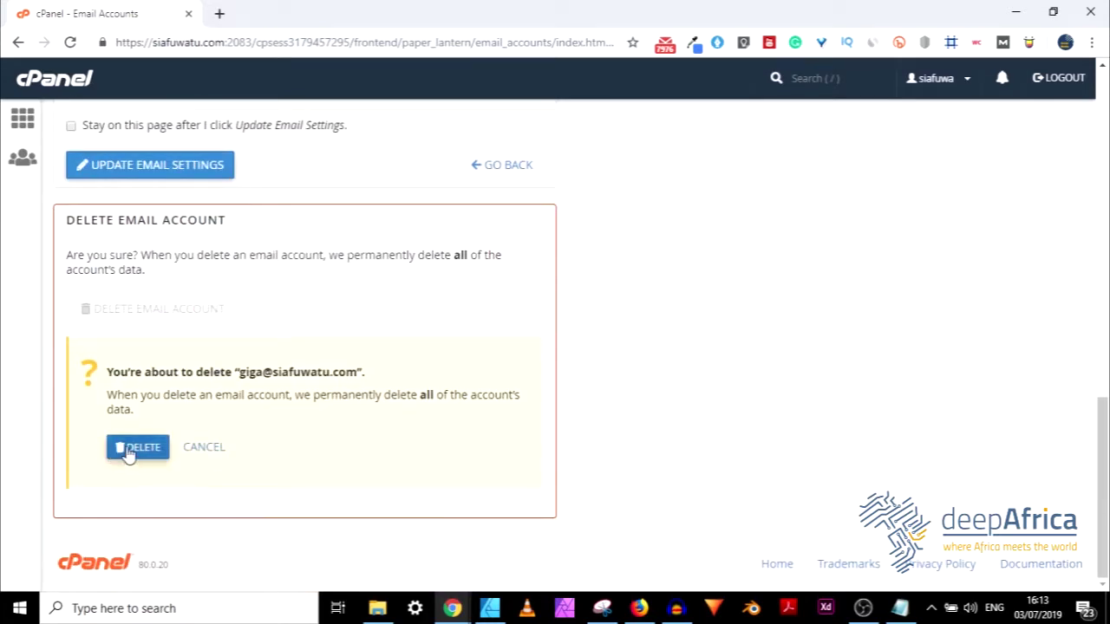
{"action": "left_click", "coordinate": [132, 447]}
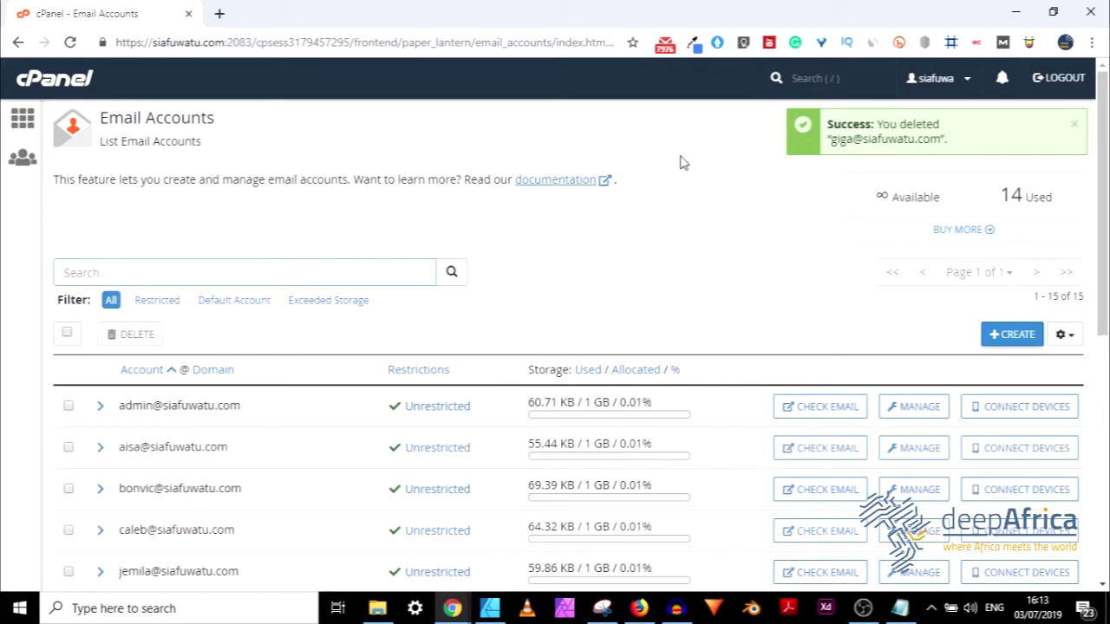
{"action": "scroll", "coordinate": [664, 239], "scroll_direction": "down", "scroll_amount": 5}
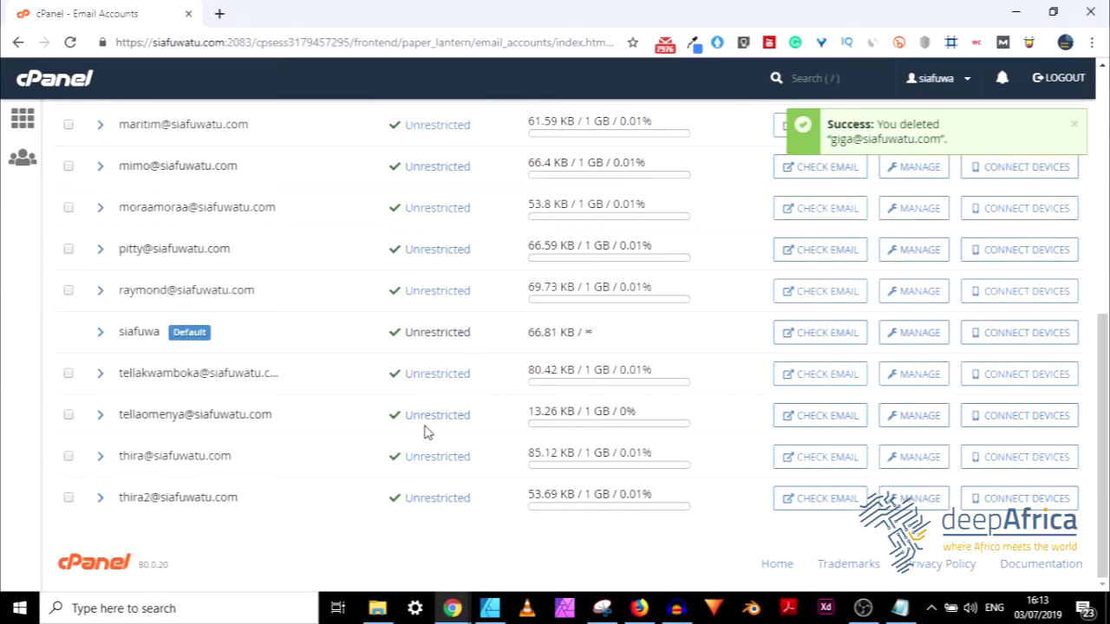